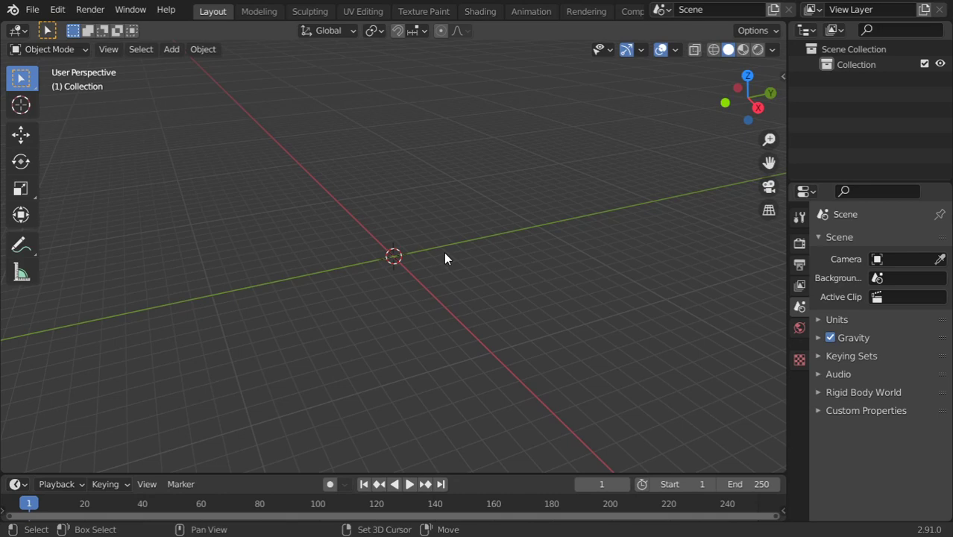
Add a ground plane, scale it up 4 times and apply its scale
key(shift+a)
click(498, 234)
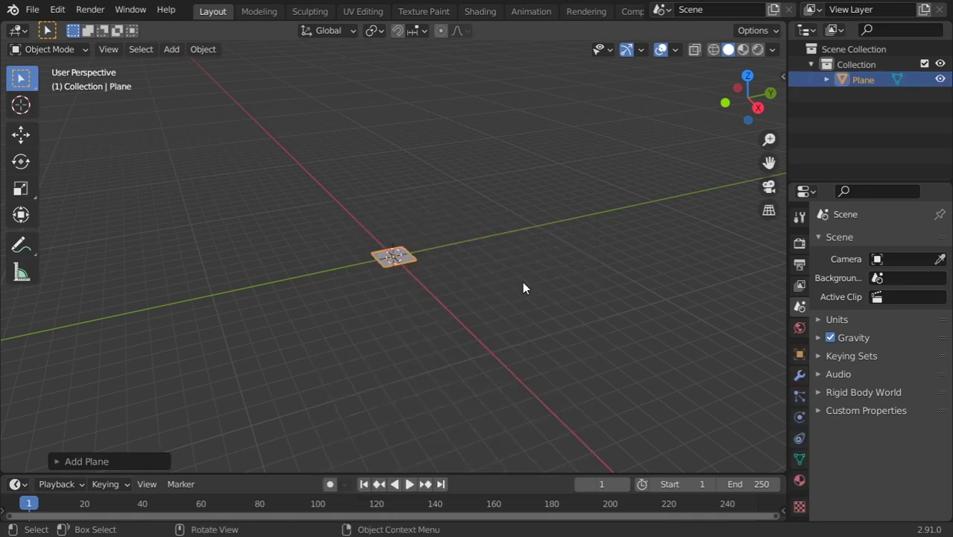
key(s)
key(4)
key(Return)
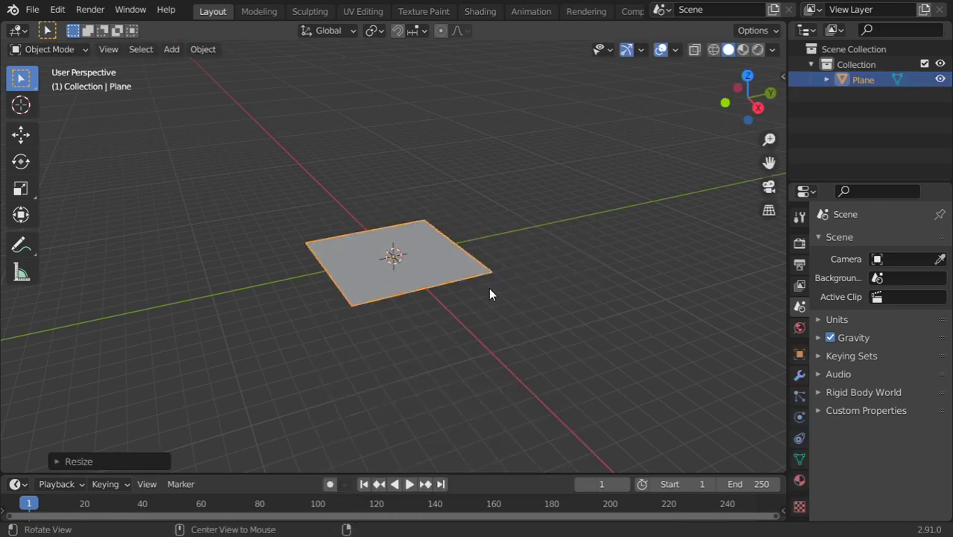
middle_drag(488, 287, 734, 381)
key(ctrl+a)
click(478, 279)
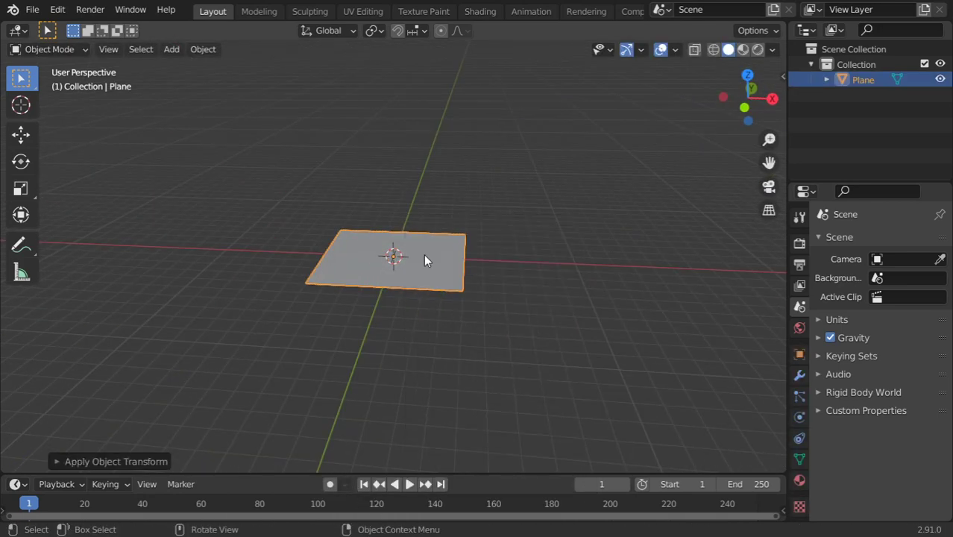
Add a second small plane at the scene centre
scroll(424, 254, up, 5)
key(shift+a)
click(434, 226)
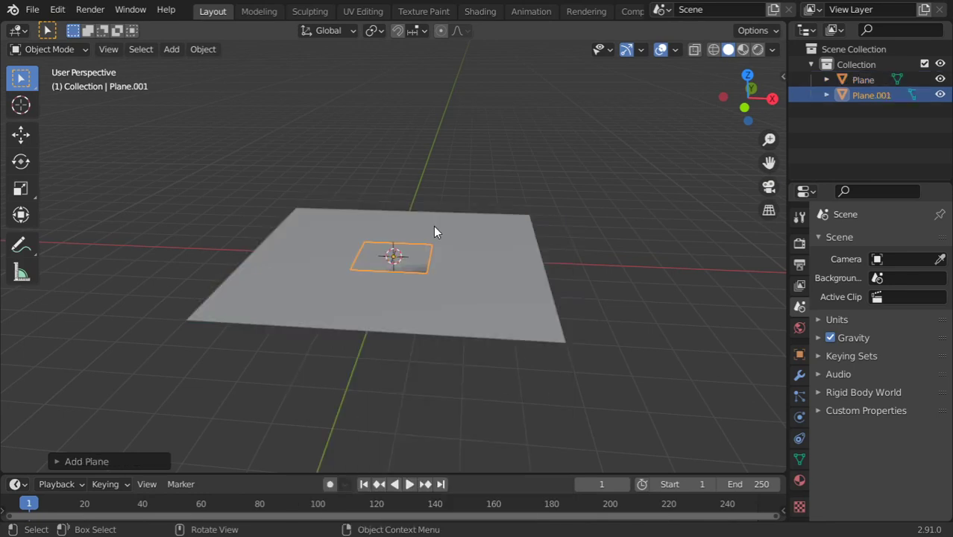
Delete the extra plane and add a UV sphere scaled to 0.6
key(x)
click(430, 225)
key(shift+a)
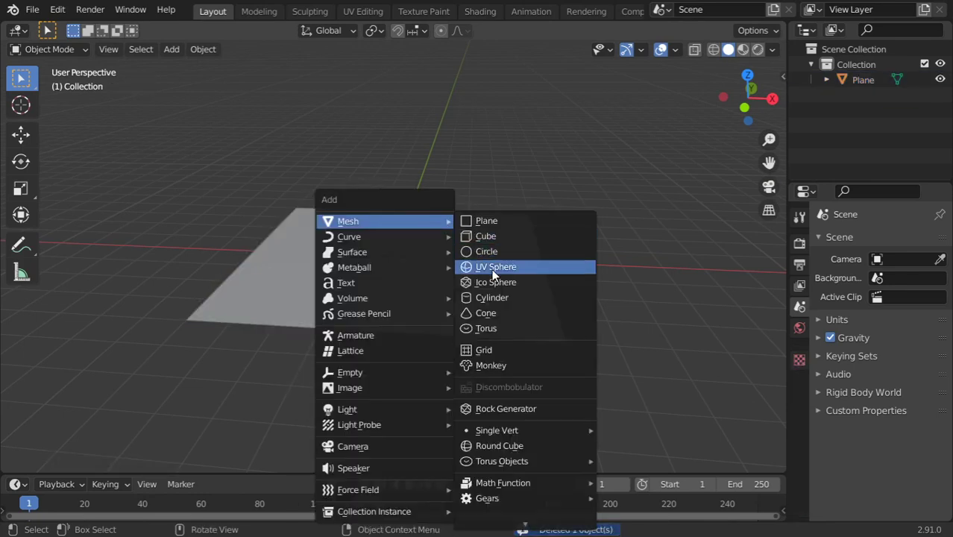
click(493, 269)
text(s.)
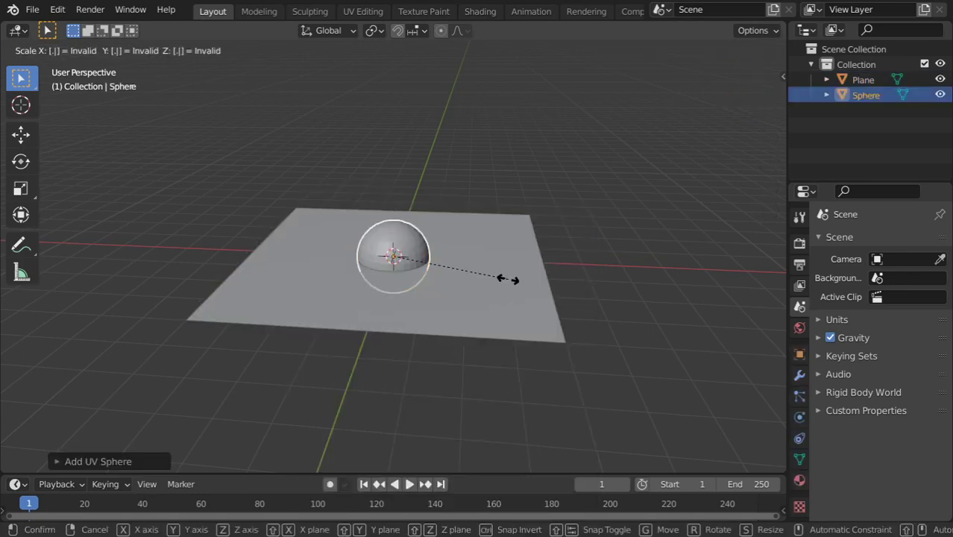
text(6)
key(Return)
Raise the sphere above the ground plane from the front view
key(KP_1)
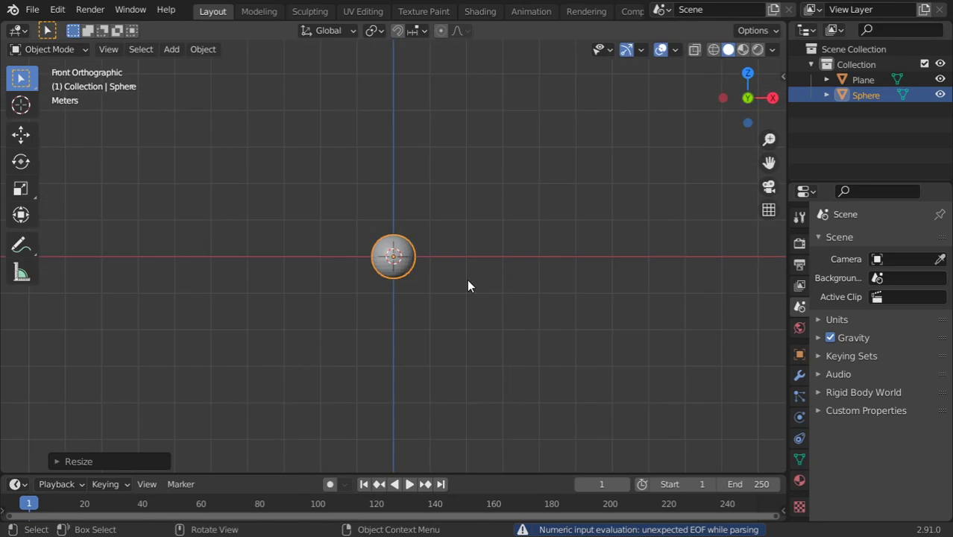
key(g)
click(465, 136)
key(z)
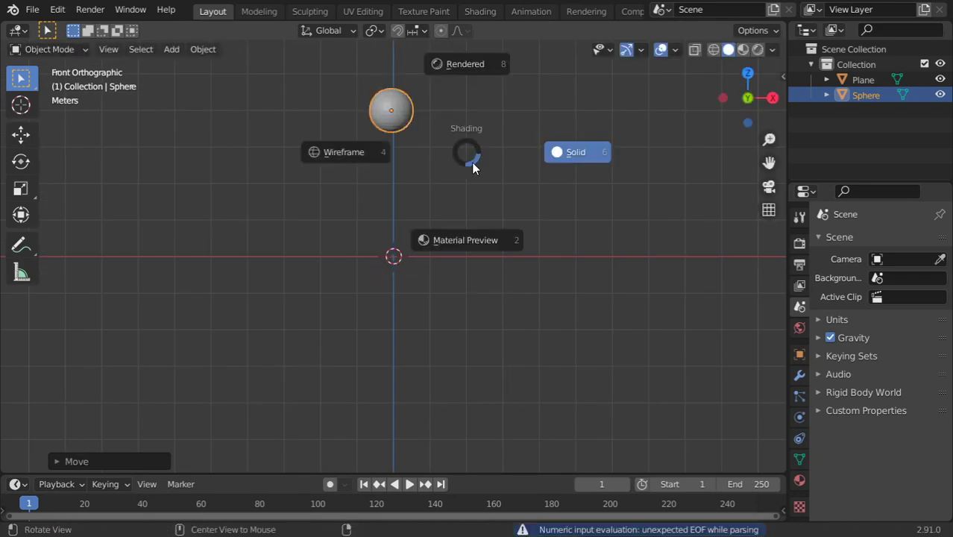
click(455, 173)
middle_drag(487, 164, 424, 153)
Apply all transforms to the sphere and reselect the ground plane
key(ctrl+a)
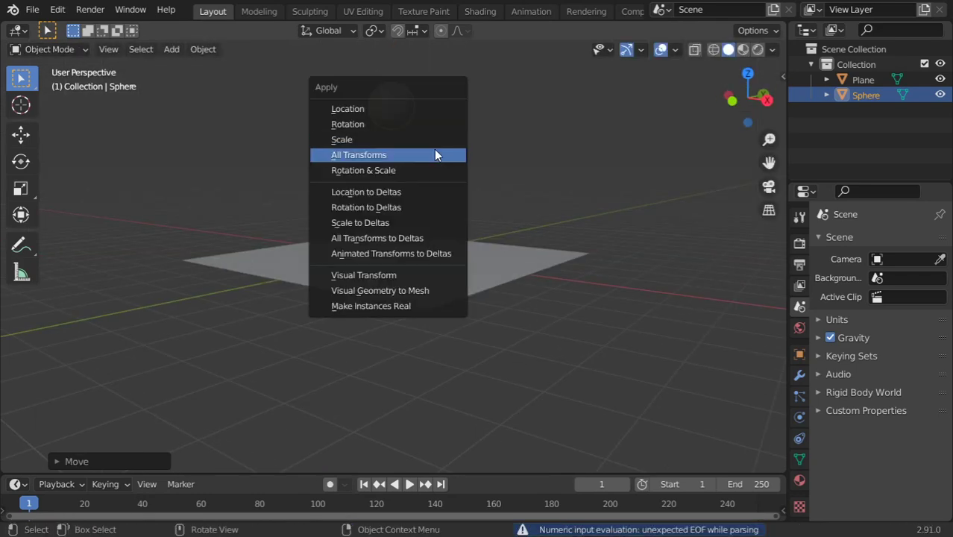
click(418, 145)
key(ctrl+a)
click(438, 199)
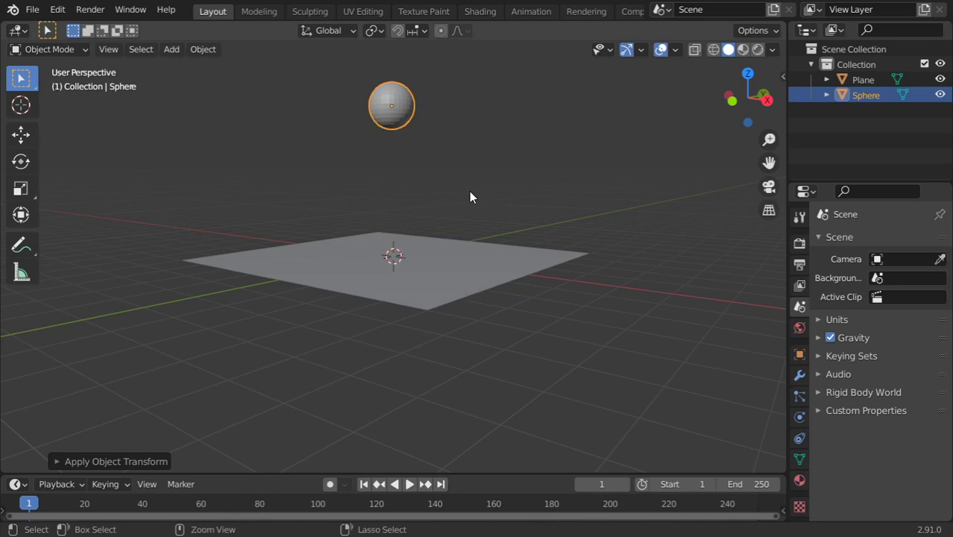
key(ctrl+a)
click(452, 177)
middle_drag(514, 164, 631, 246)
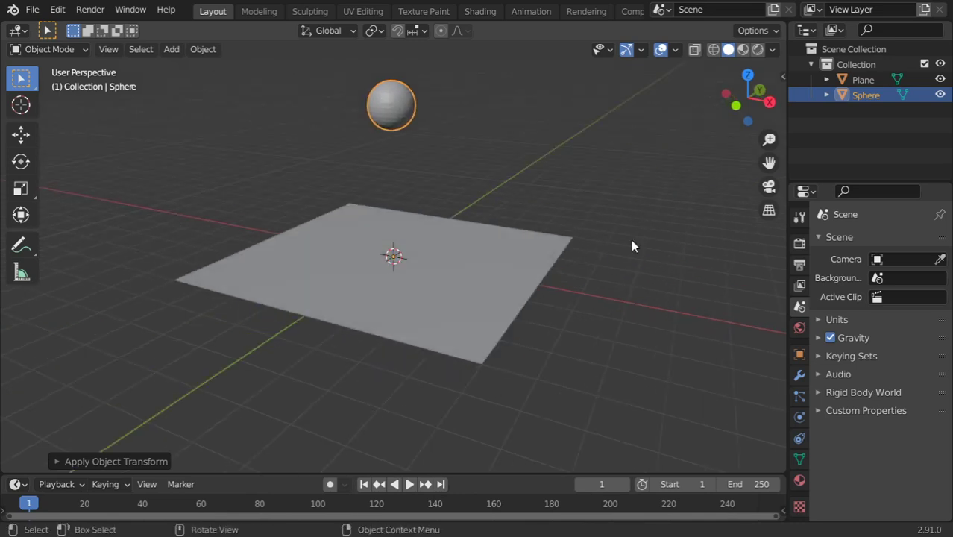
click(520, 287)
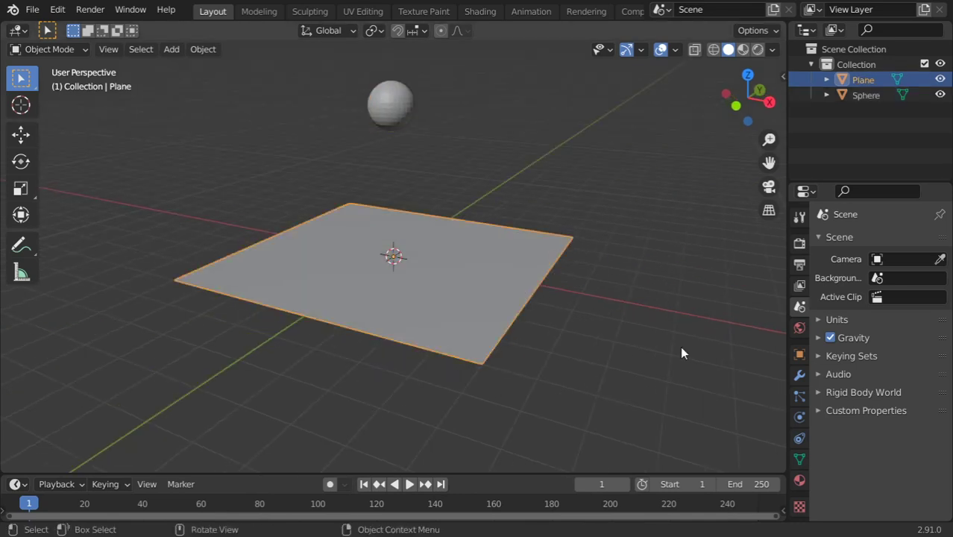
Enable Collision physics on the ground plane
click(800, 437)
click(799, 417)
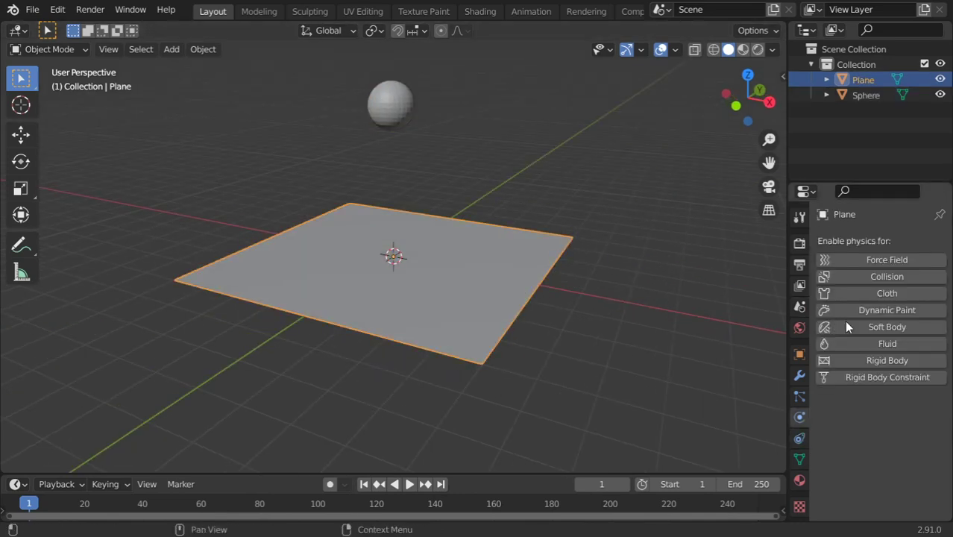
click(891, 277)
Add Soft Body physics to the sphere
click(390, 123)
drag(787, 279, 689, 278)
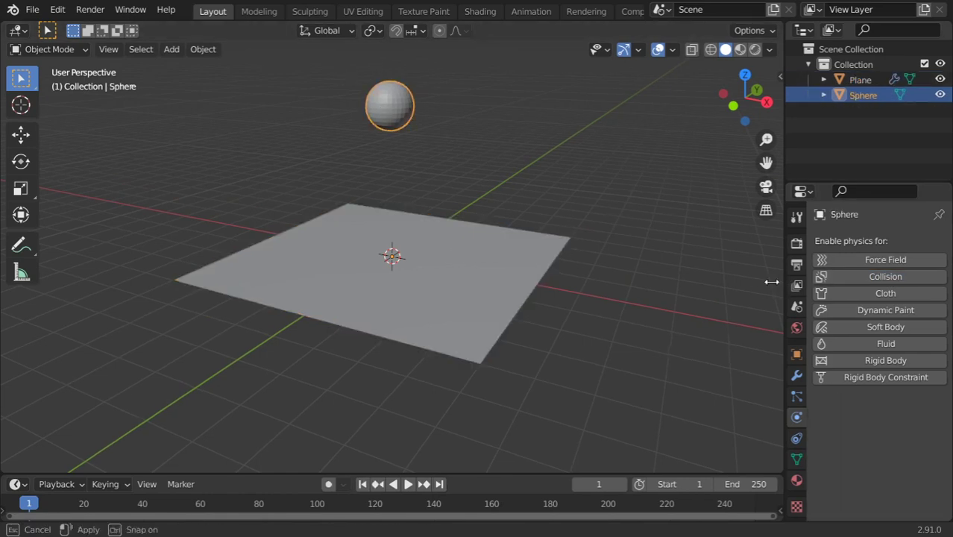
click(879, 265)
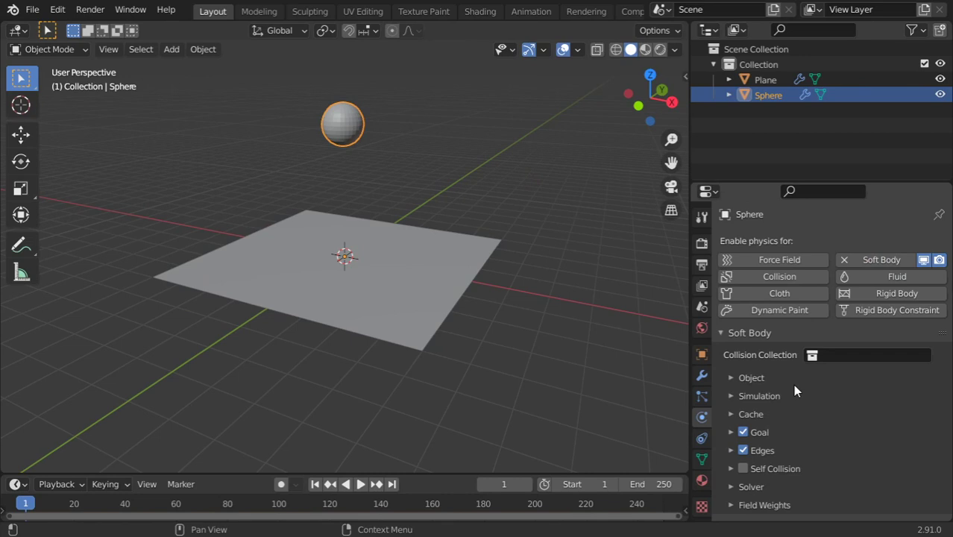
Fit the timeline to frames 1–150, play the soft-body drop, then stop at frame 1
drag(399, 470, 407, 436)
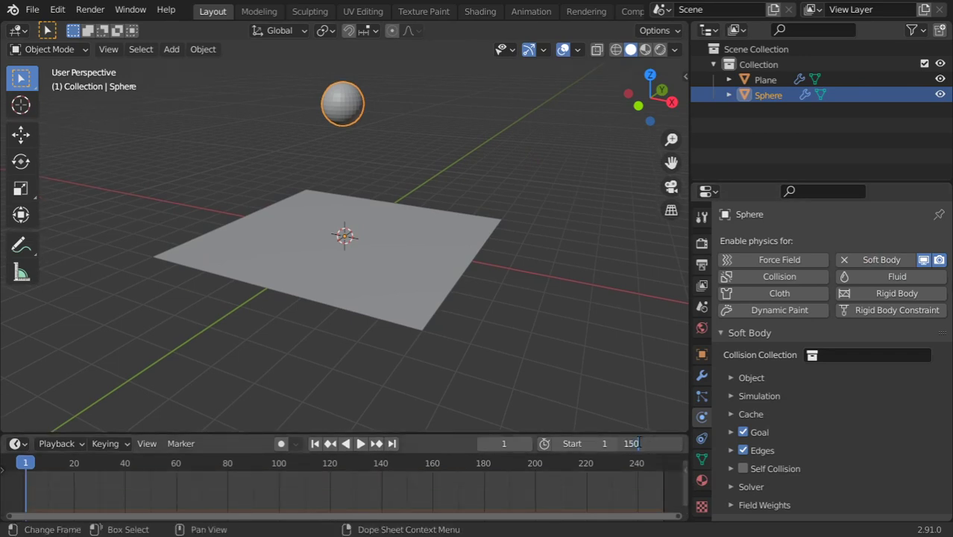
key(Home)
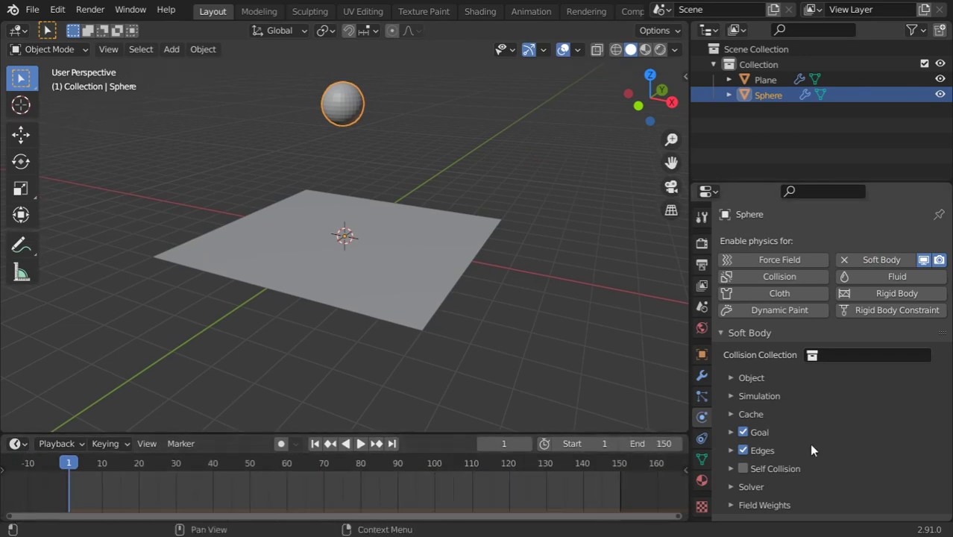
click(361, 443)
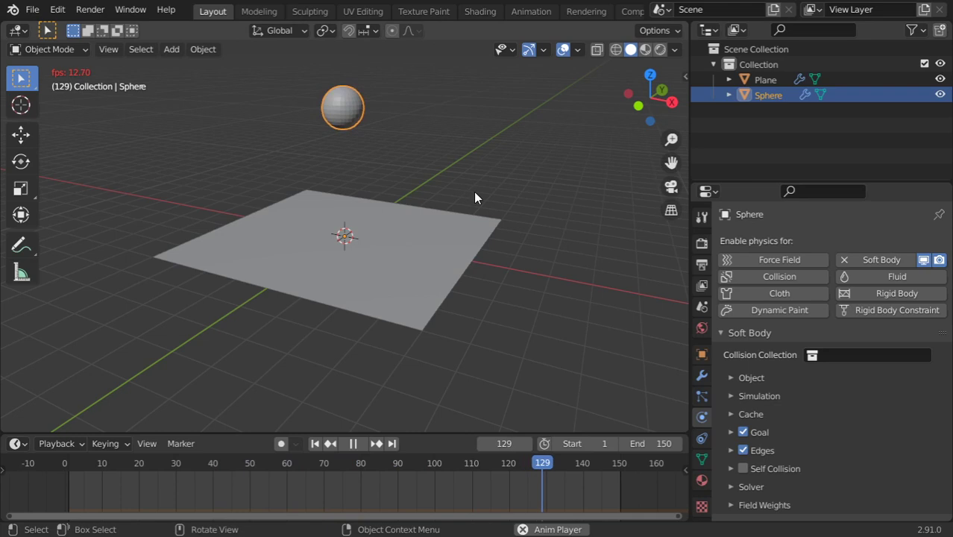
key(Escape)
Expand the Goal settings and select the sphere's top pole vertex in Edit Mode
click(769, 436)
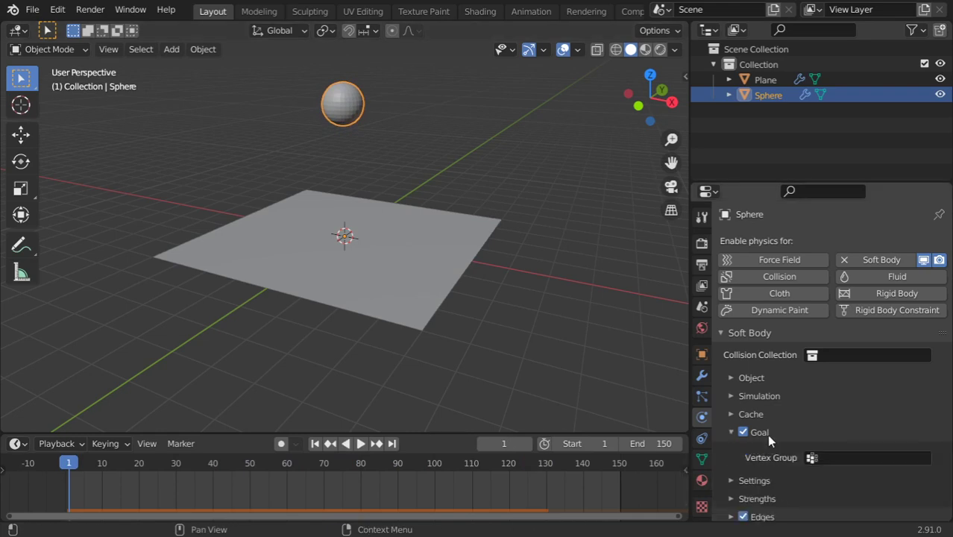
key(Tab)
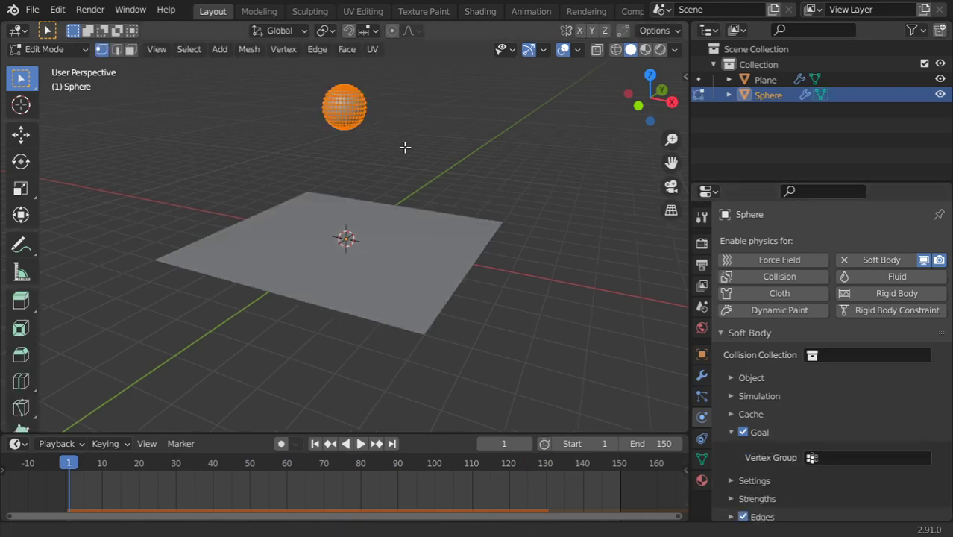
middle_drag(404, 147, 442, 247)
alt+middle_click(520, 255)
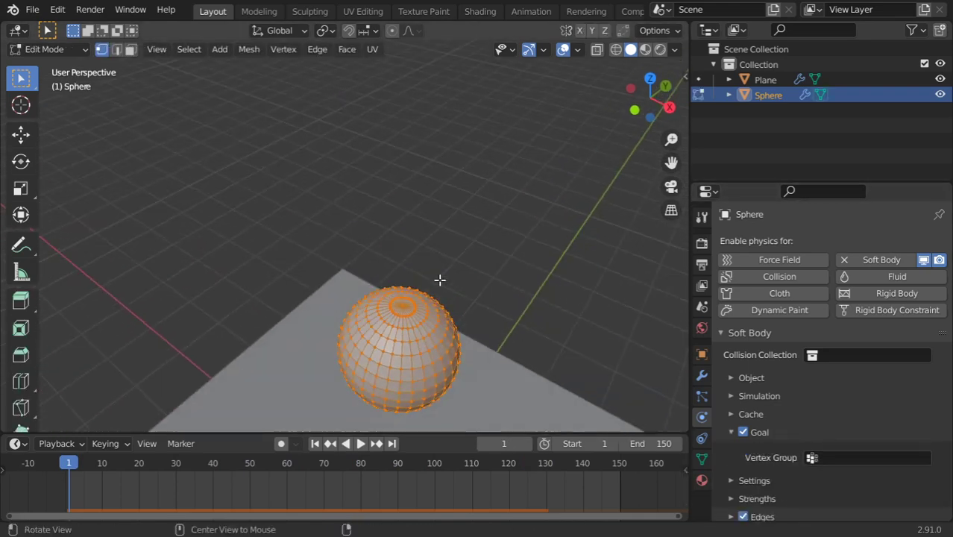
click(406, 306)
shift+middle_drag(481, 322, 468, 277)
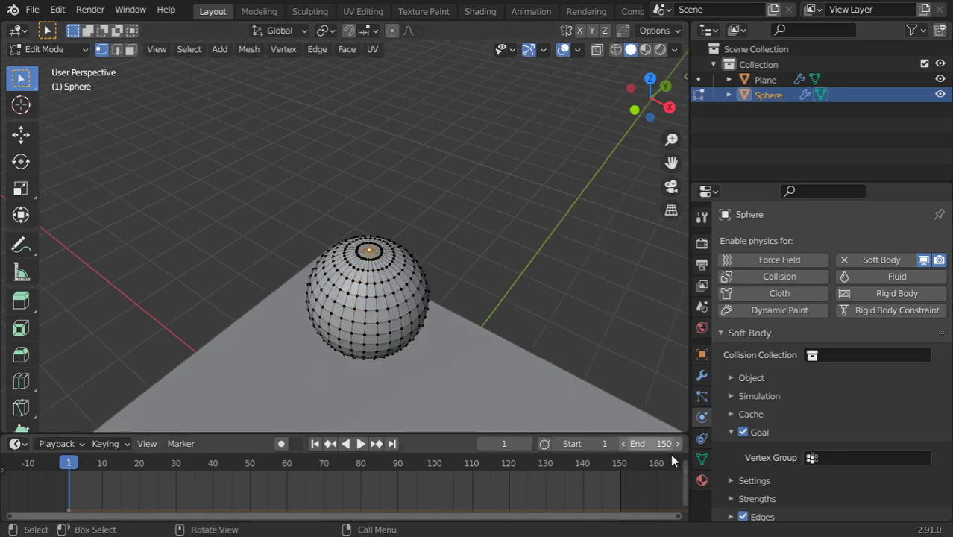
Create a vertex group named our_pin and assign the top vertex to it
click(701, 458)
click(940, 285)
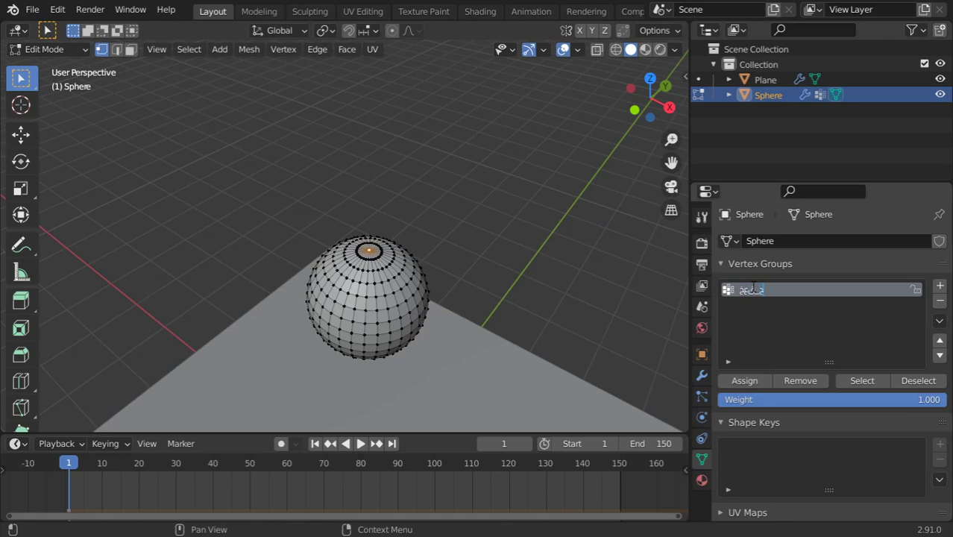
double_click(768, 296)
text(_pin)
click(753, 381)
Return to Object Mode and set our_pin as the soft body Goal vertex group
key(Tab)
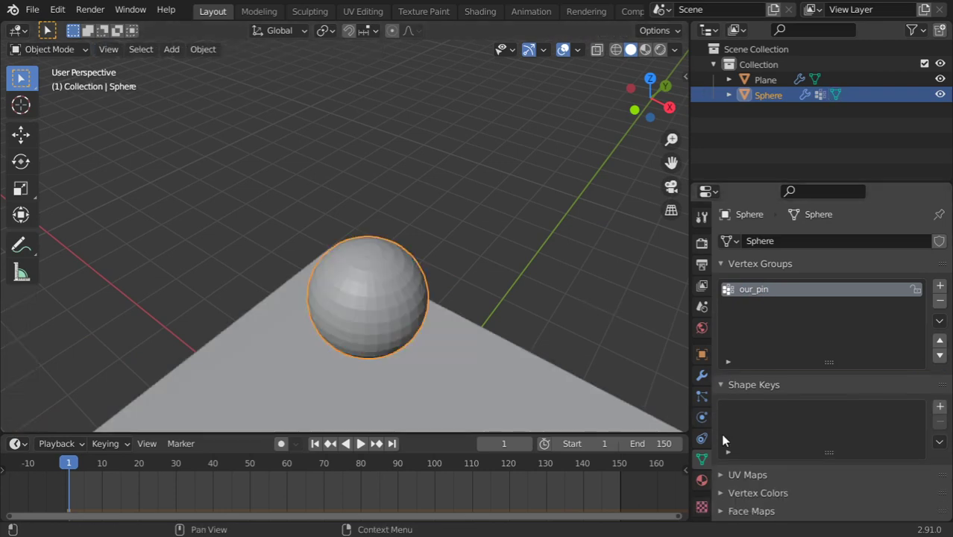
click(702, 417)
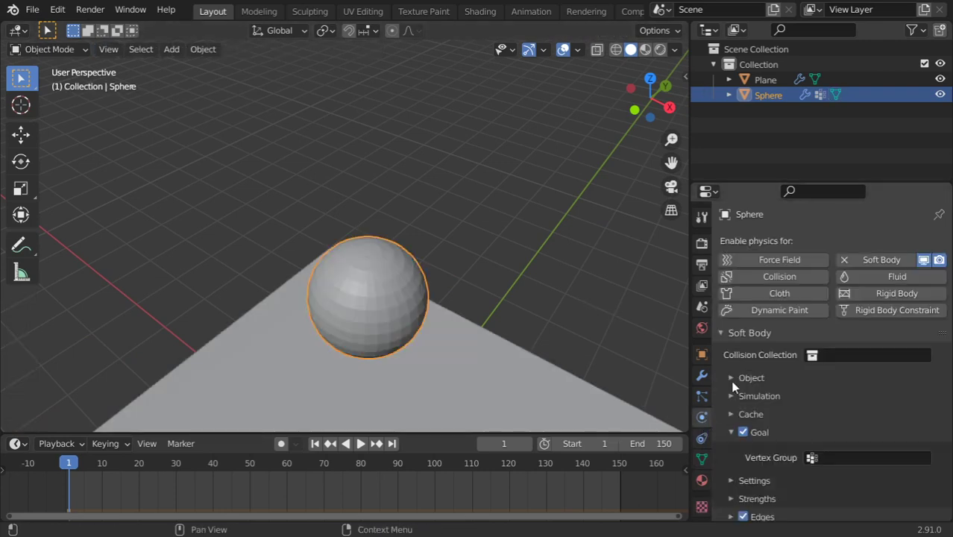
click(845, 458)
click(794, 301)
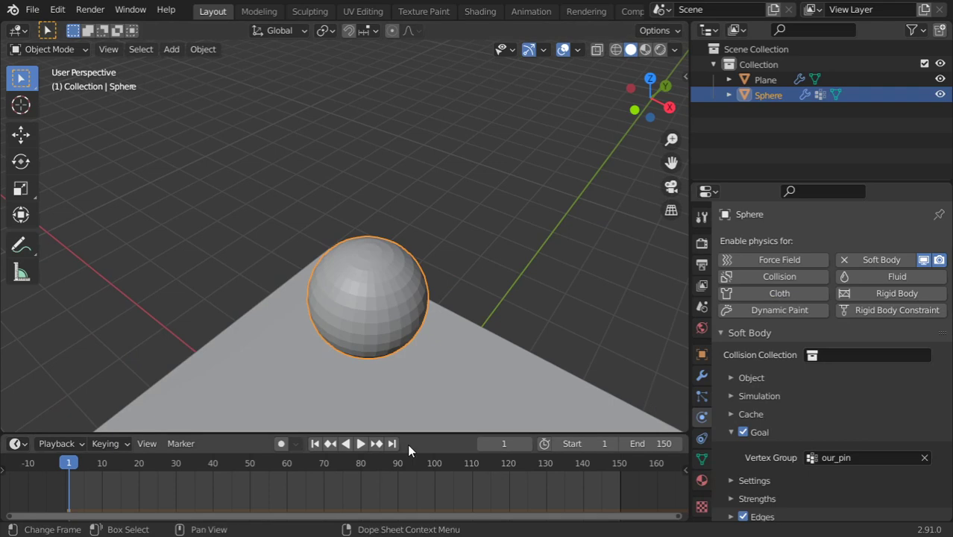
Play the pinned soft-body drop, then stop and rewind to frame 1
click(360, 444)
shift+middle_drag(428, 308, 387, 143)
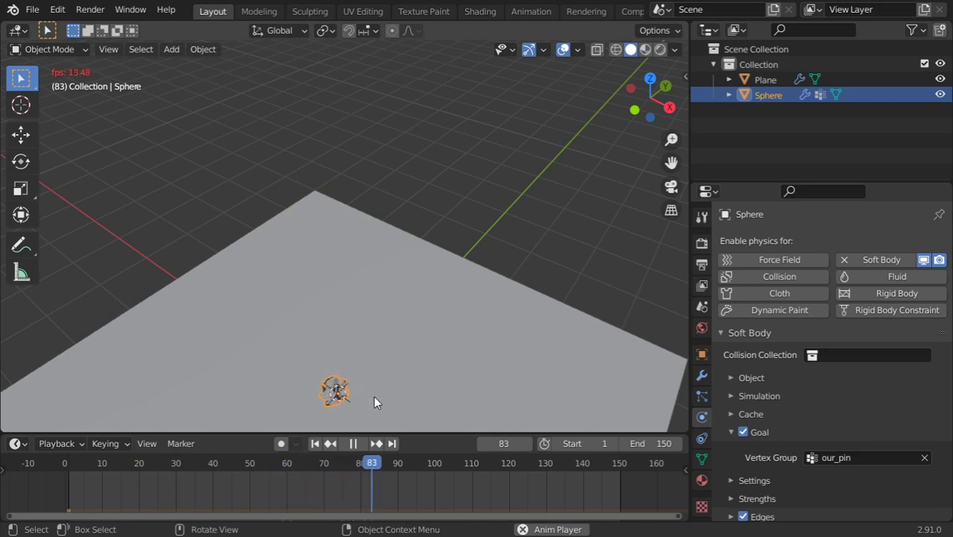
key(Escape)
Uncheck the soft body Goal and replay the sphere dropping onto the plane
click(753, 332)
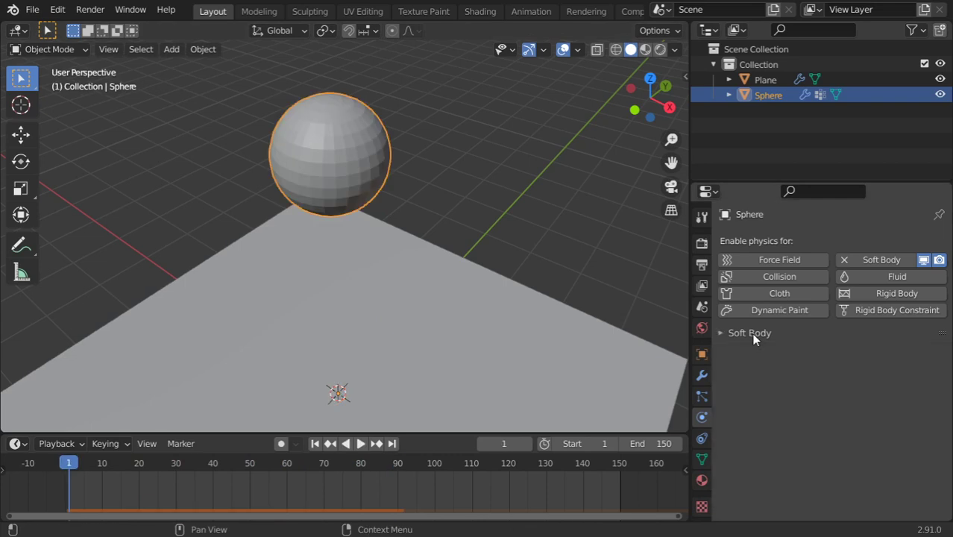
click(753, 333)
scroll(753, 333, down, 2)
click(757, 371)
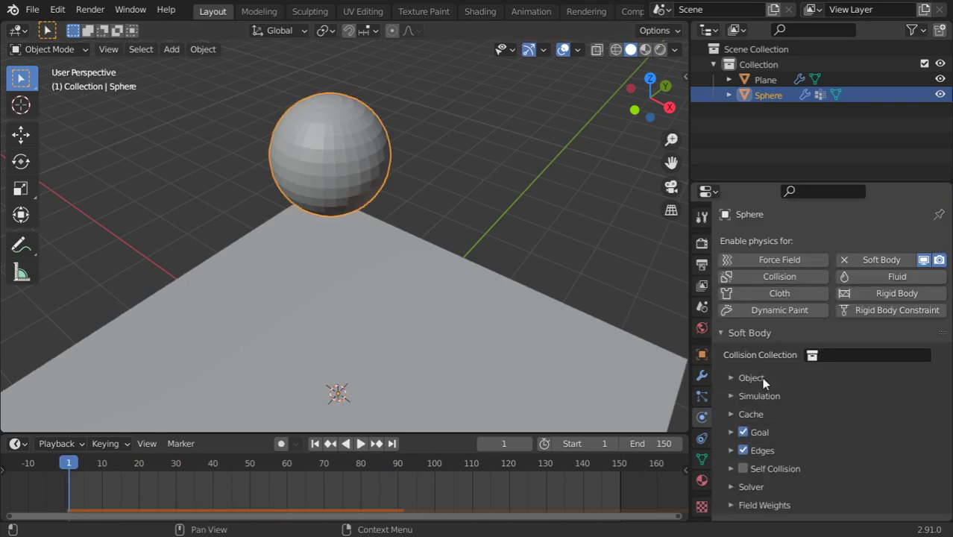
click(759, 432)
scroll(804, 429, down, 2)
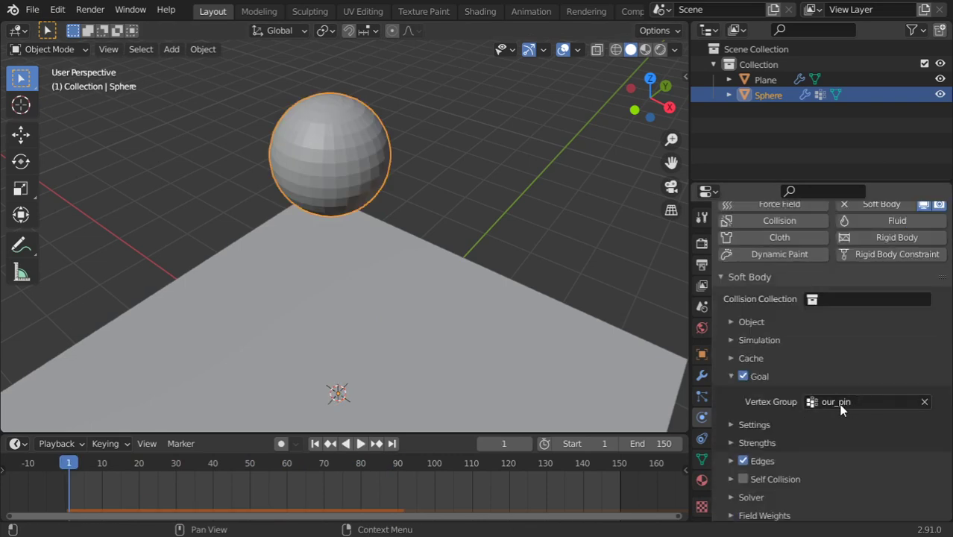
click(743, 376)
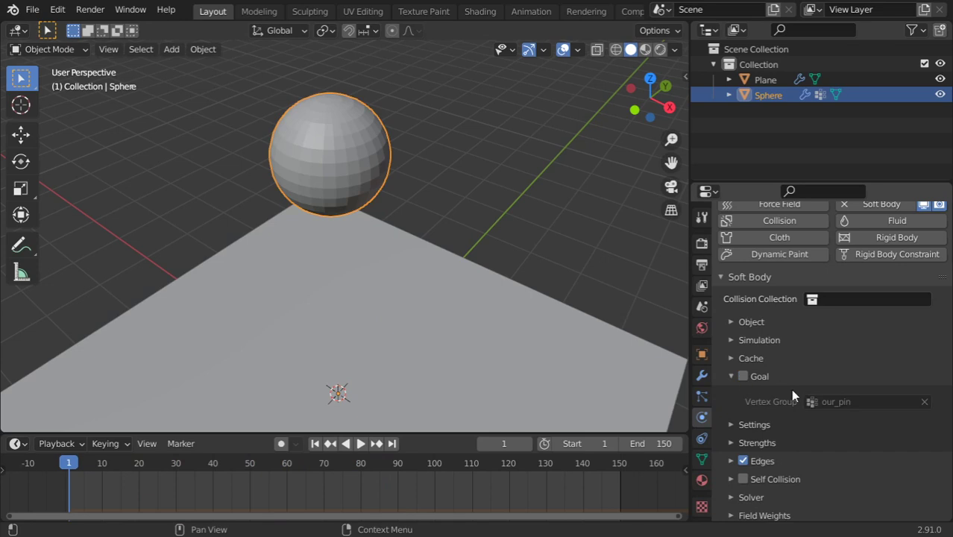
click(364, 444)
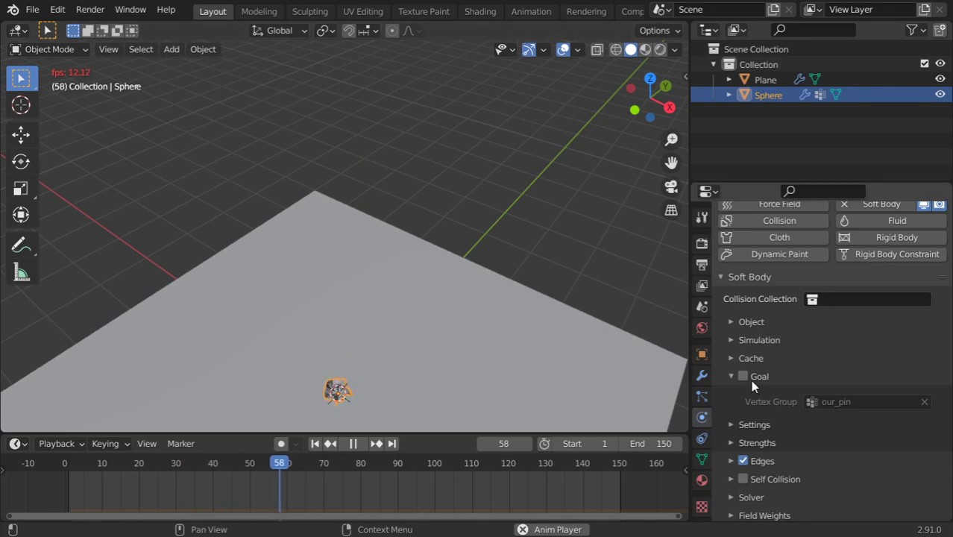
Expand the Edges settings, try Pull 0.999, then restore Pull to 0.500
click(764, 456)
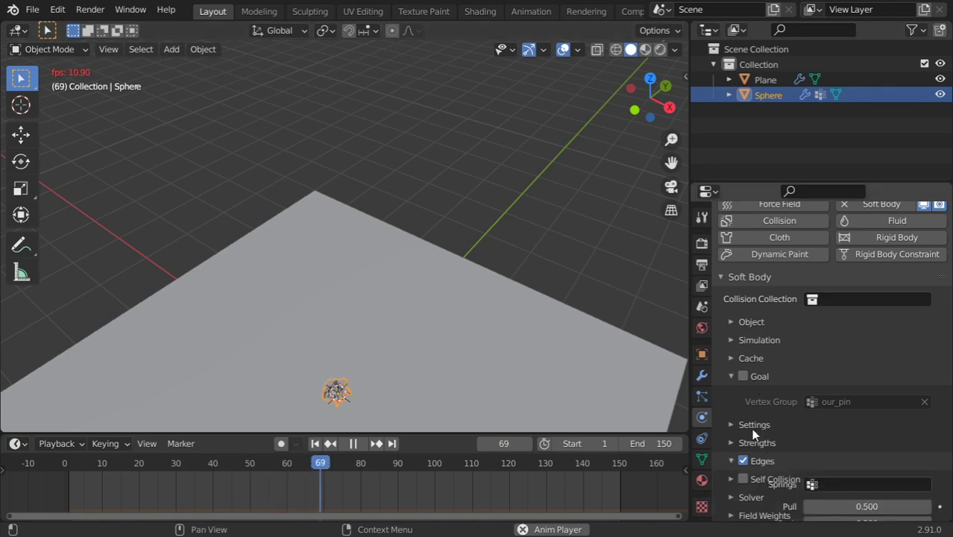
key(Escape)
scroll(821, 443, down, 3)
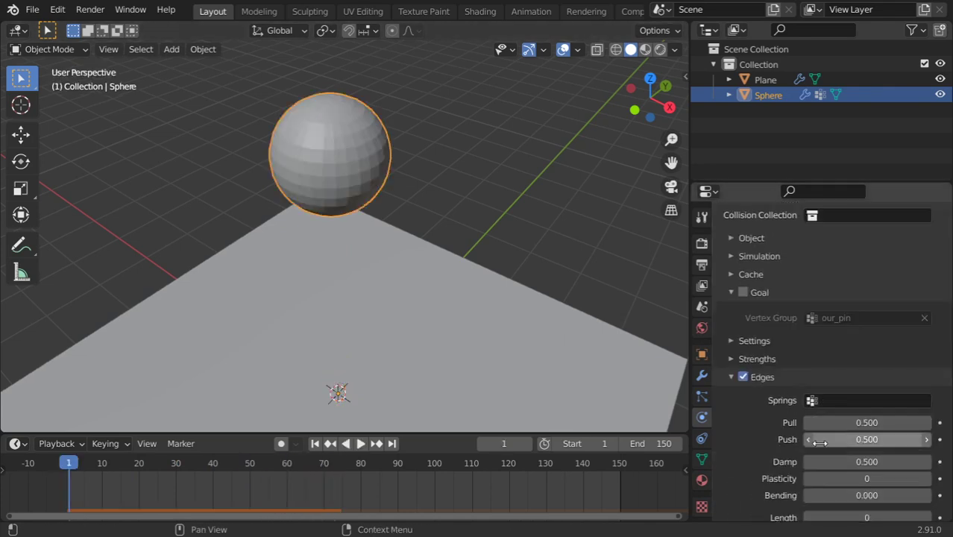
scroll(850, 406, down, 2)
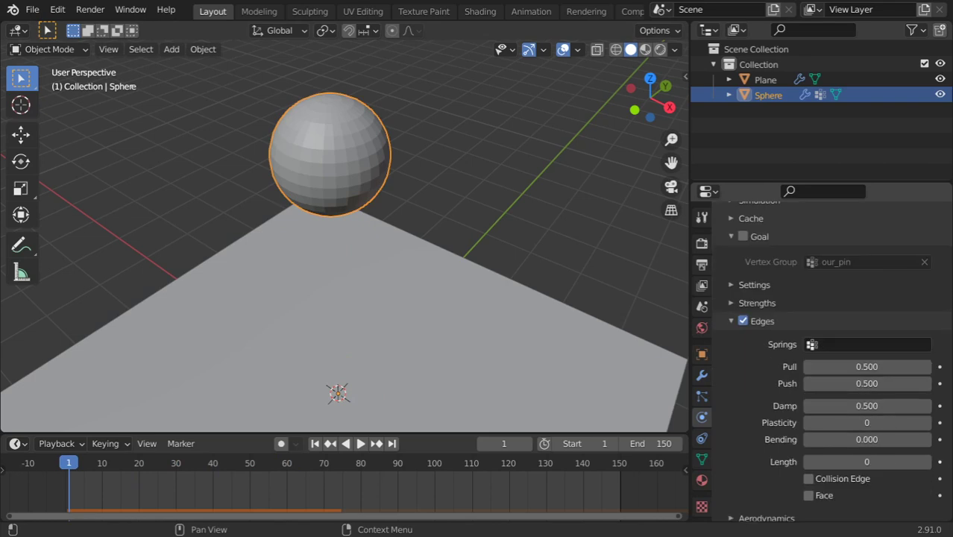
scroll(851, 417, down, 3)
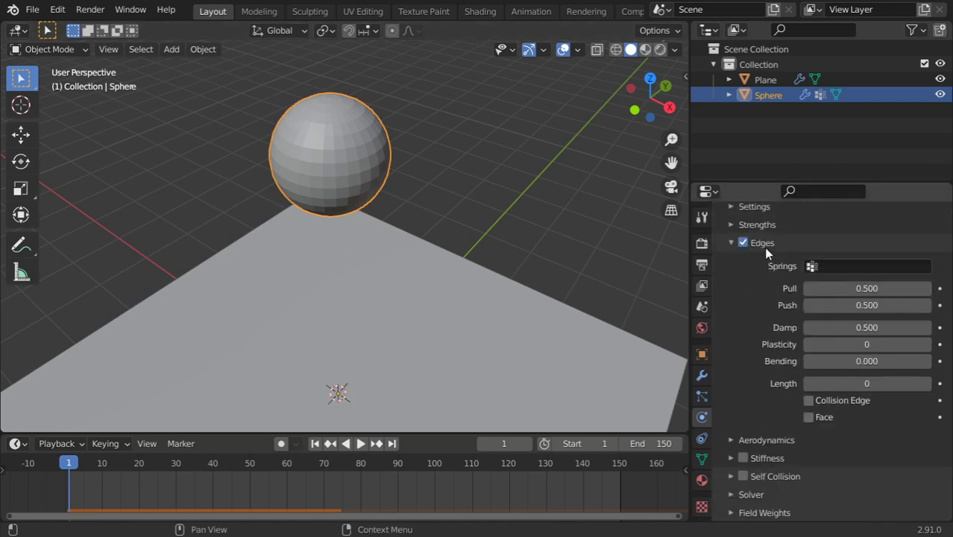
click(847, 289)
text(0.999)
key(Return)
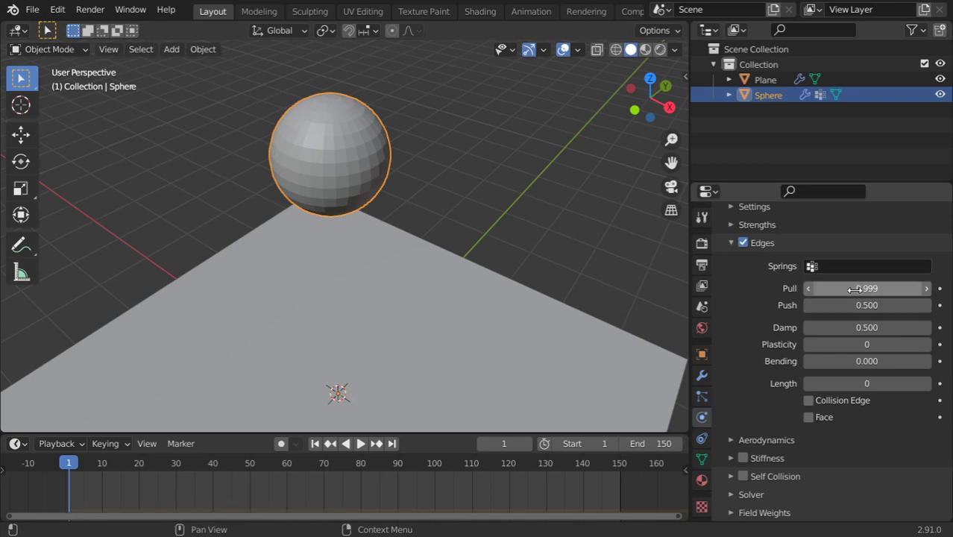
click(855, 289)
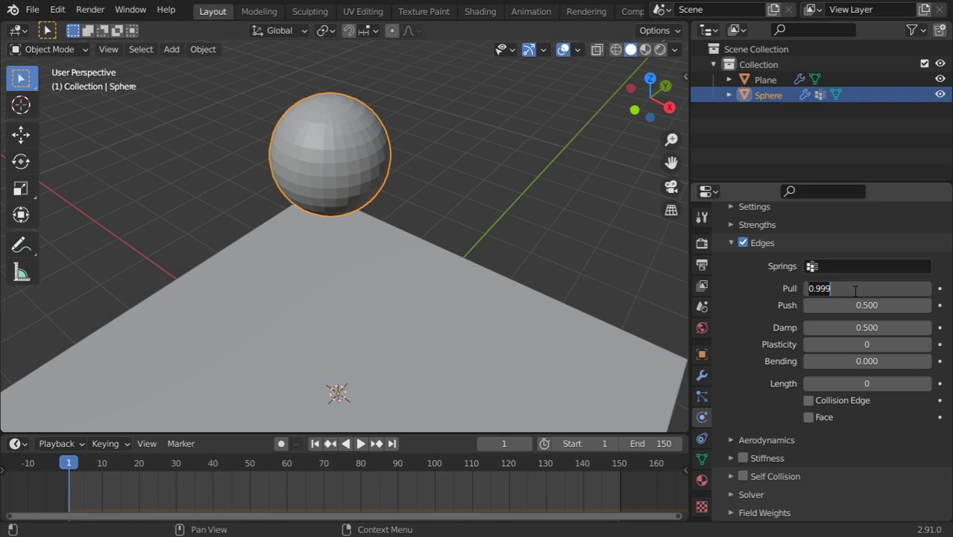
text(.5)
key(Return)
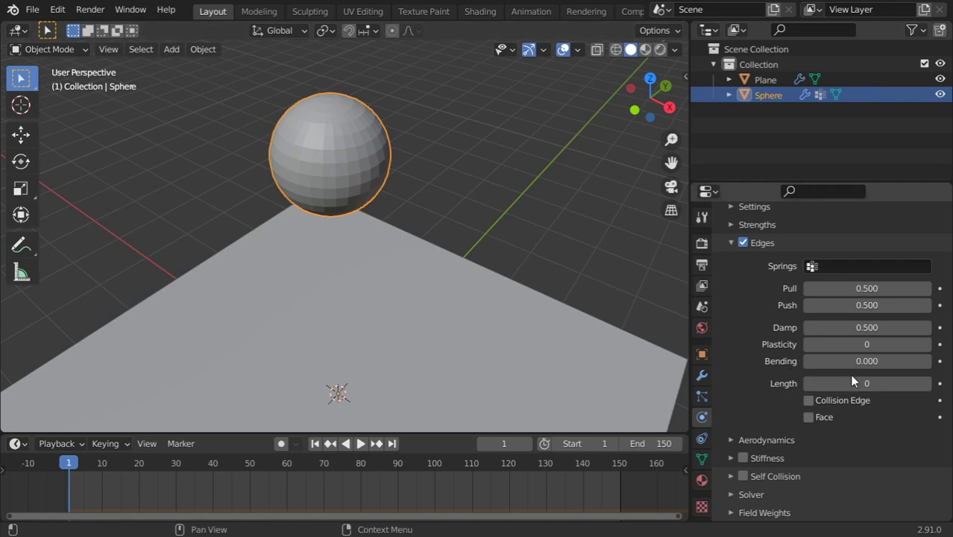
Set Bending 2.000 and Pull and Push 0.900, then preview the drop and rewind
click(868, 362)
text(2)
key(Return)
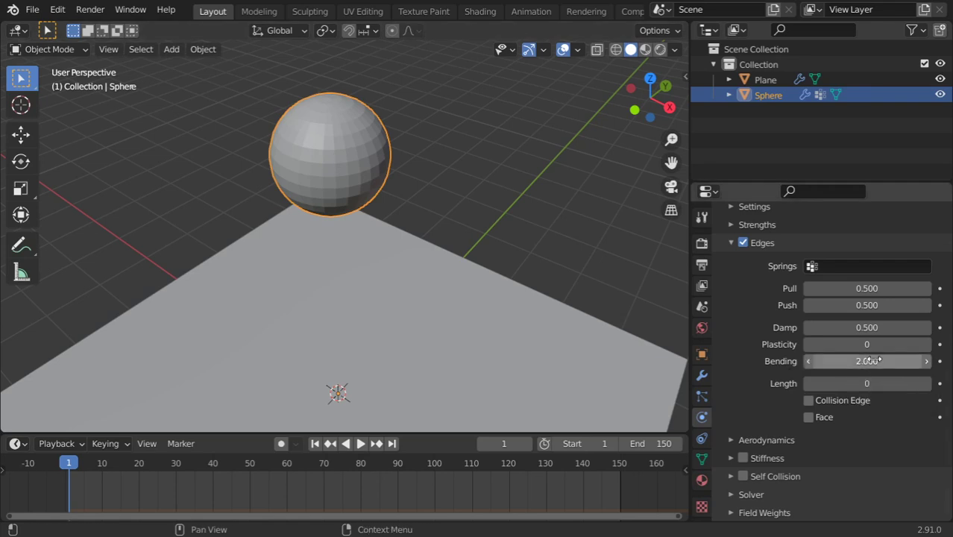
drag(851, 294, 868, 300)
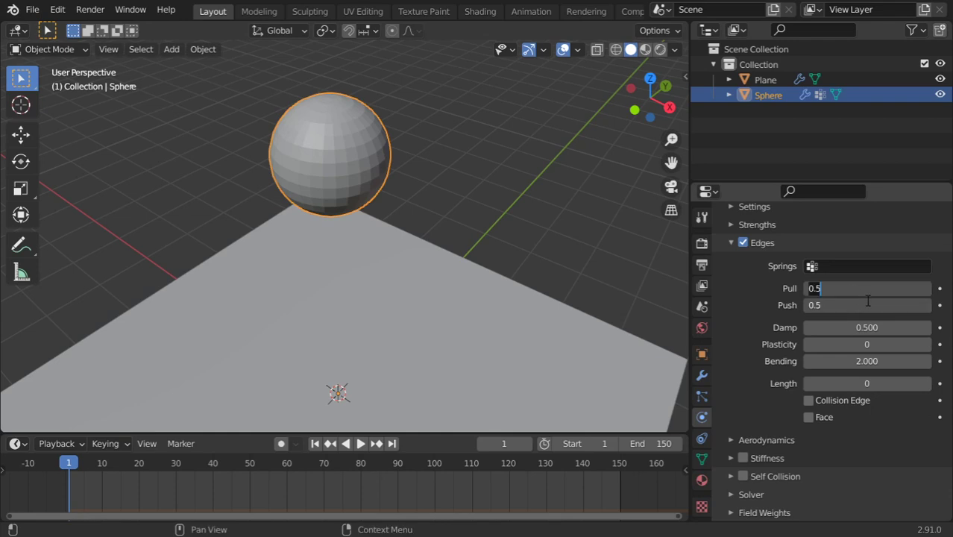
text(9)
key(Return)
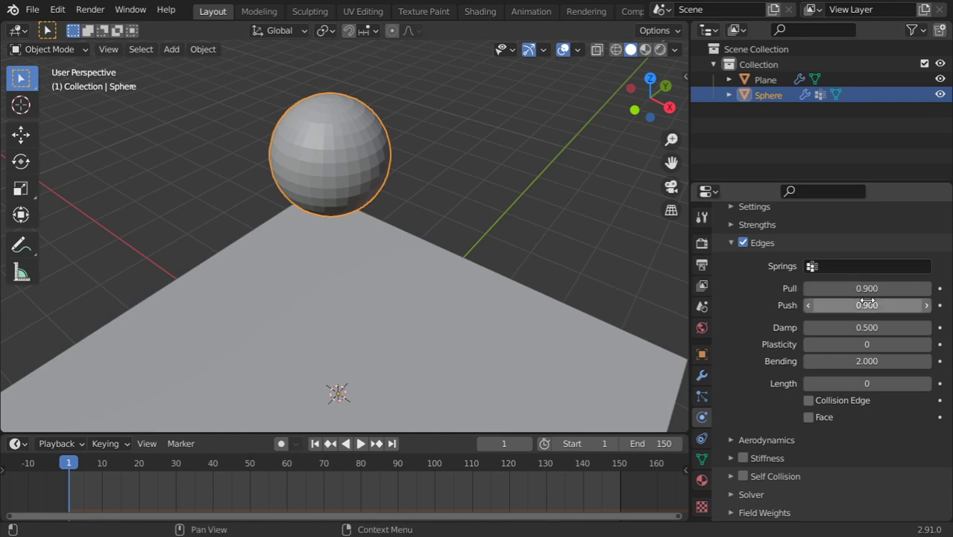
click(364, 443)
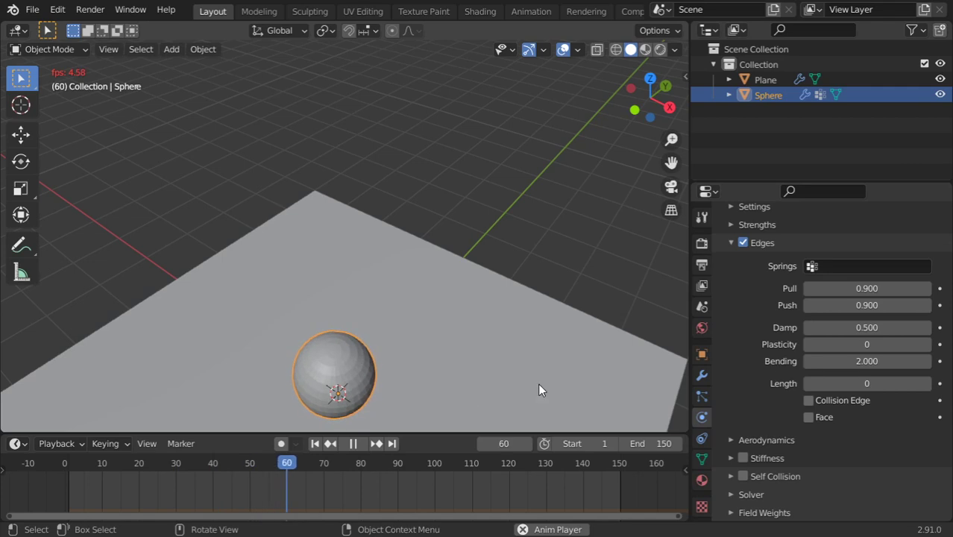
key(Escape)
Set edge Plasticity to 1, replay the drop, and rewind to frame 1
click(859, 343)
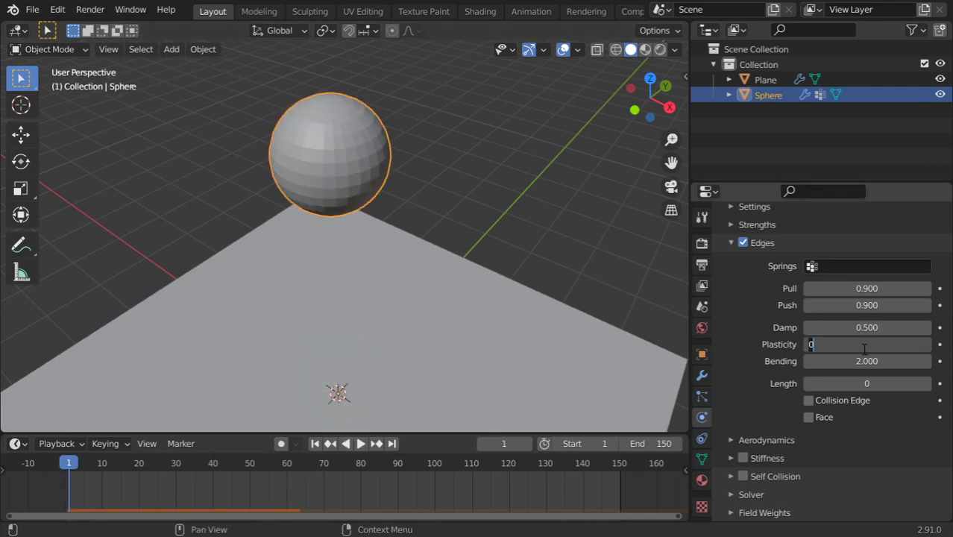
text(4)
key(Return)
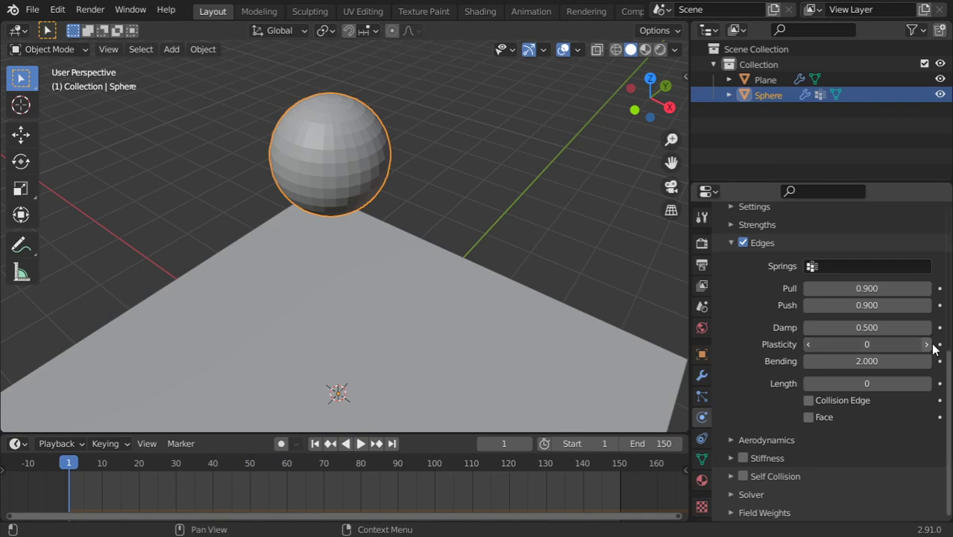
click(808, 346)
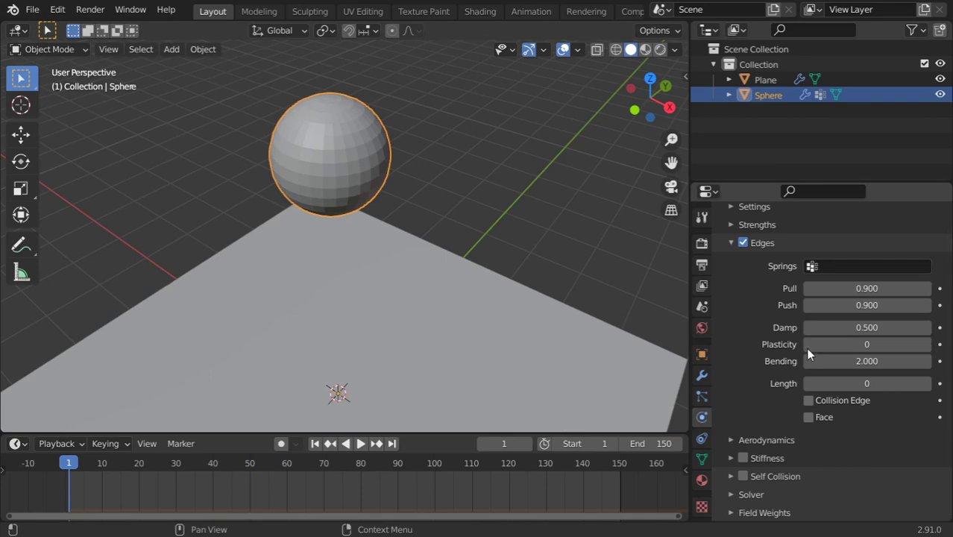
click(925, 346)
click(361, 443)
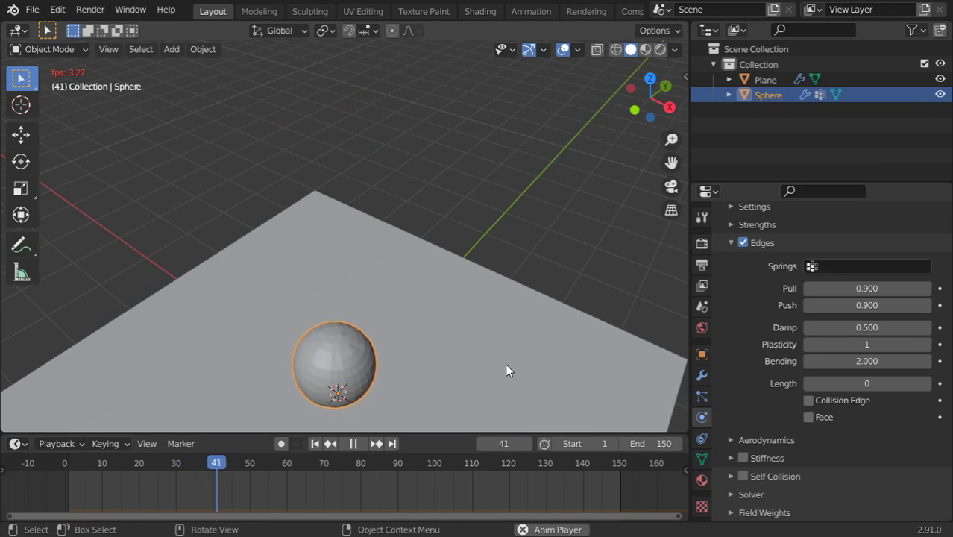
key(Escape)
Set edge Bending to 4.000 and Push to 0.900, then replay the sphere dropping from frame 1
click(878, 367)
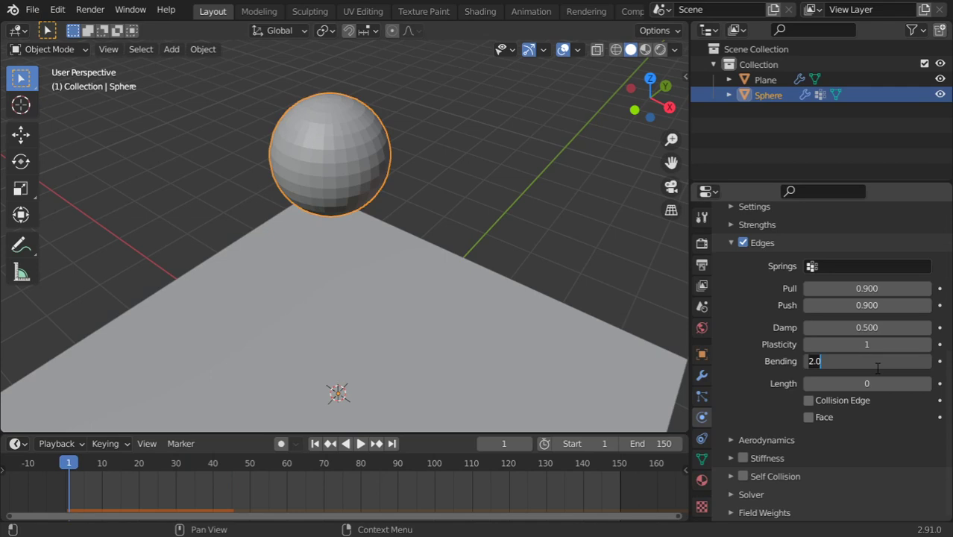
text(4)
key(Return)
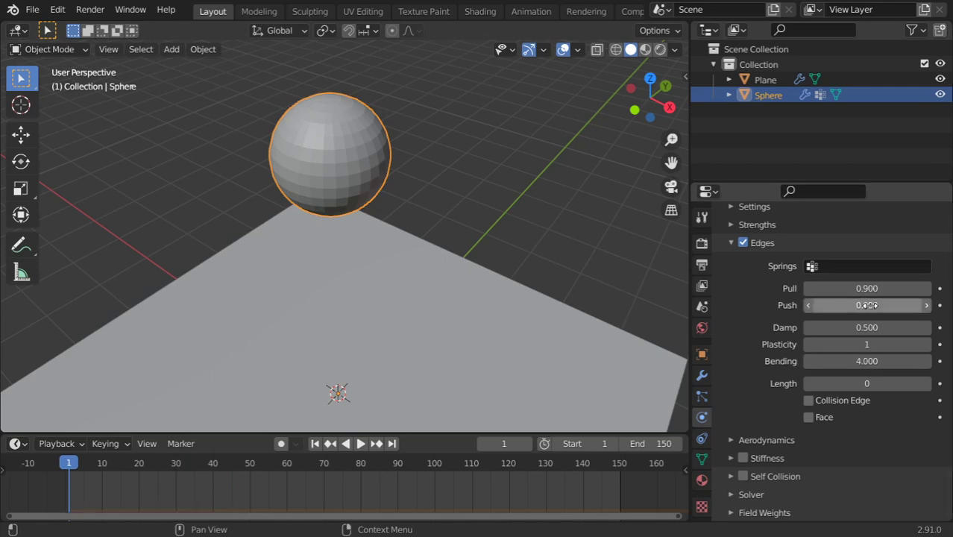
text(0.900)
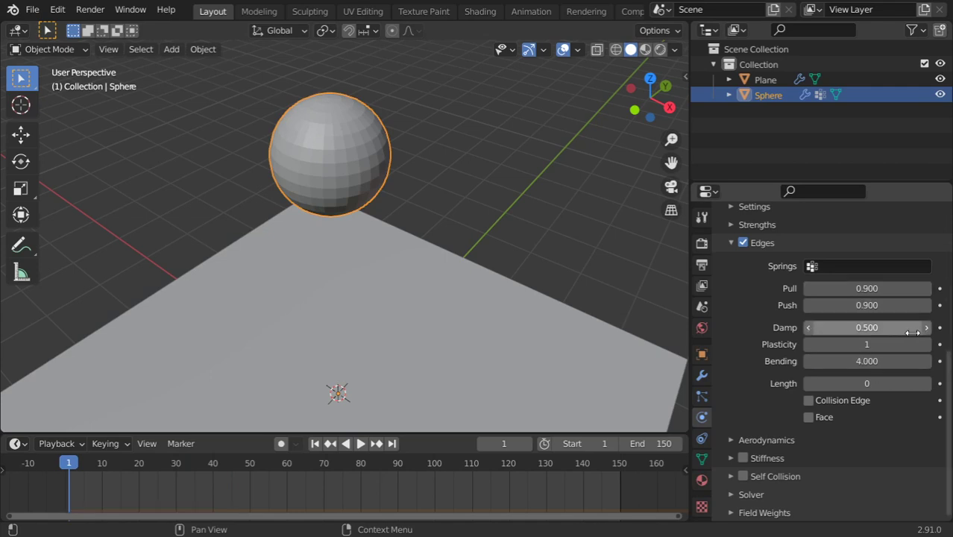
click(361, 443)
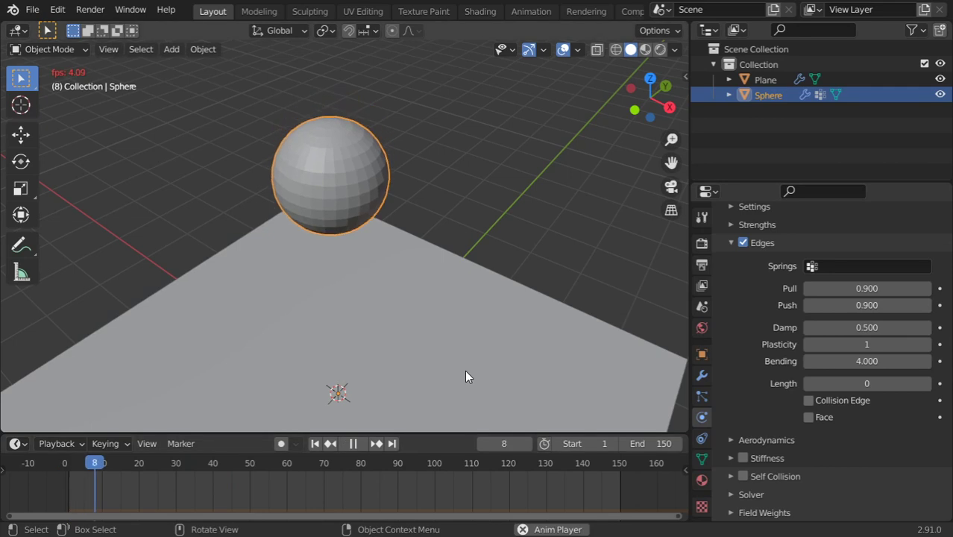